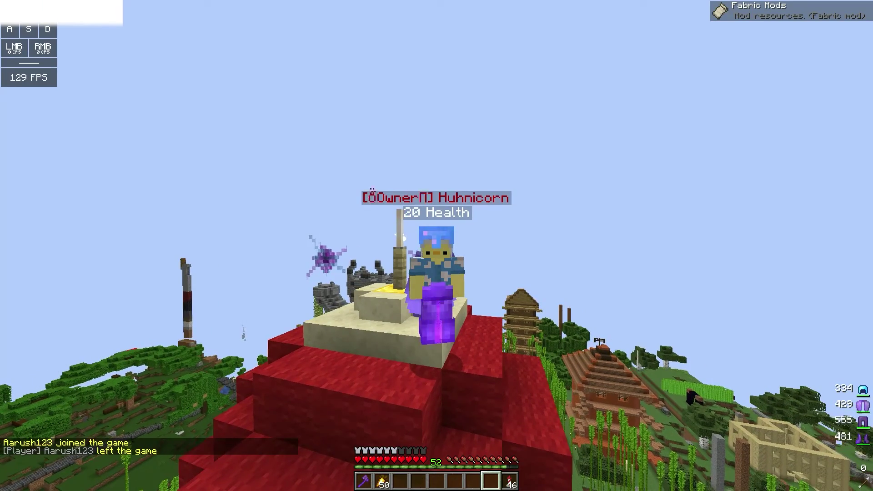
- Walk off the sandstone slab across the red roof and jump toward the pagoda
key(w)
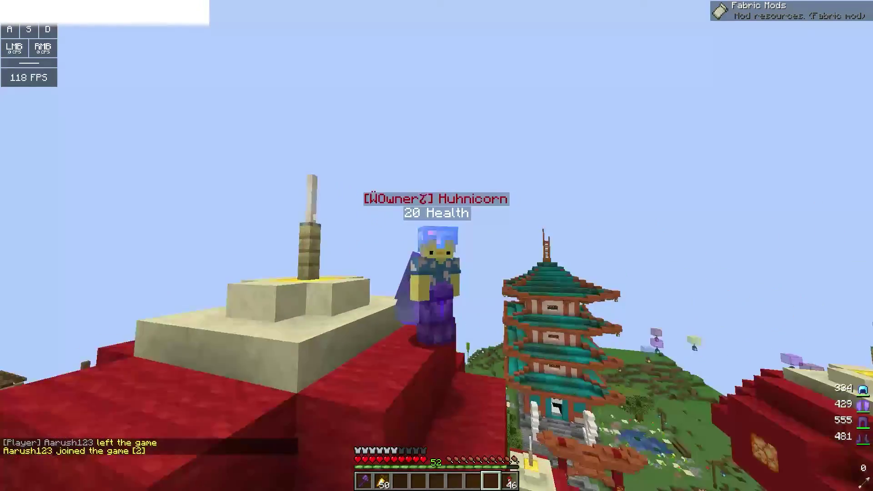
key(w)
key(space)
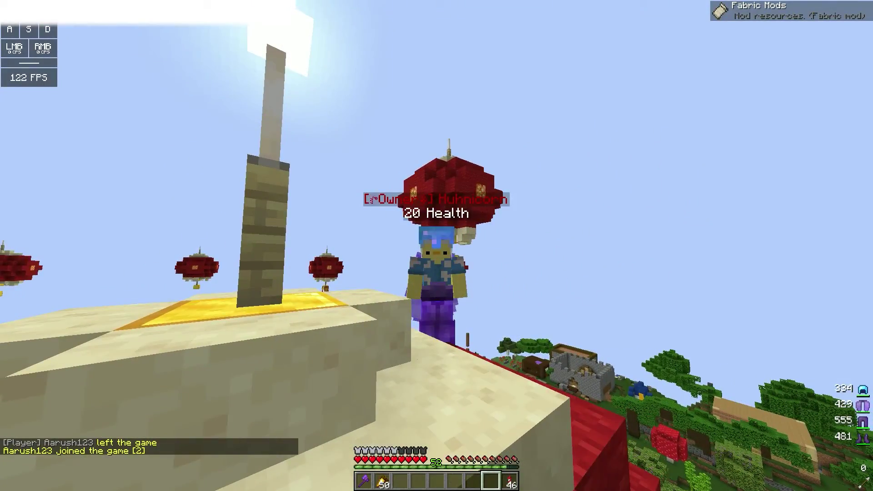
key(w)
key(space)
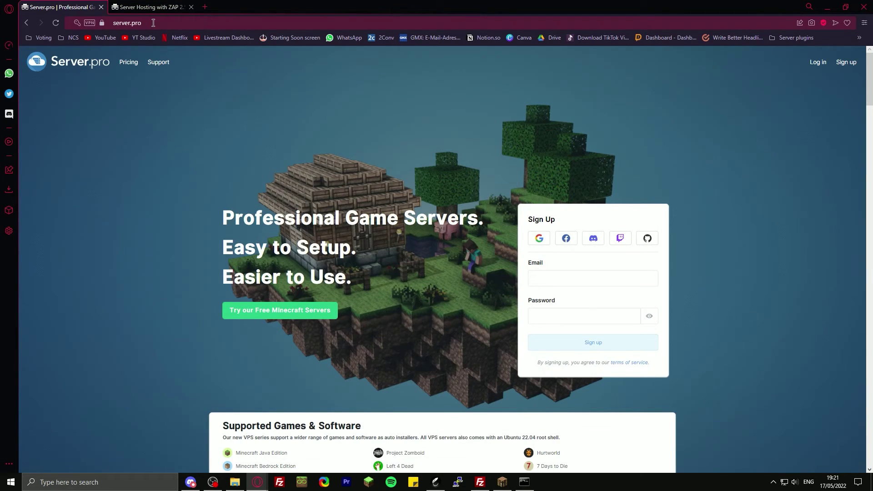
- Fill in the Server.pro sign-up form with a disposable e-mail address
click(156, 23)
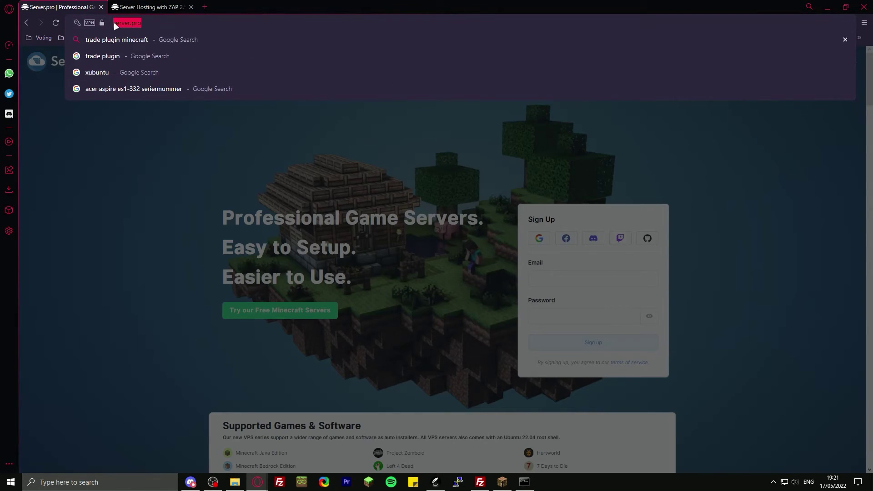
click(176, 183)
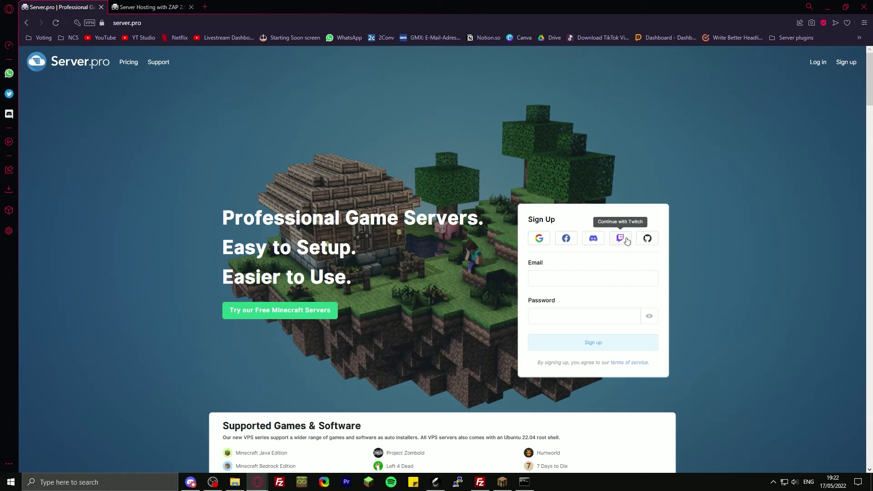
click(565, 278)
click(570, 304)
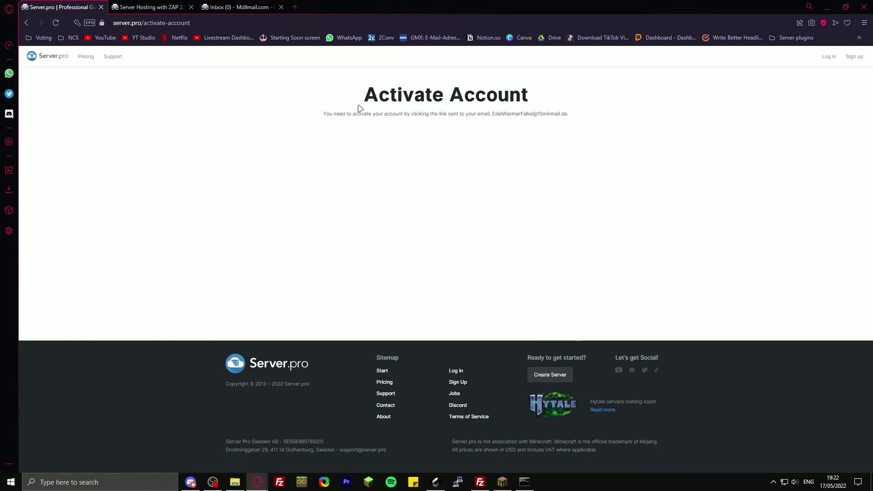
- Activate the account from the Server.pro welcome email in the Müllmail inbox
click(238, 6)
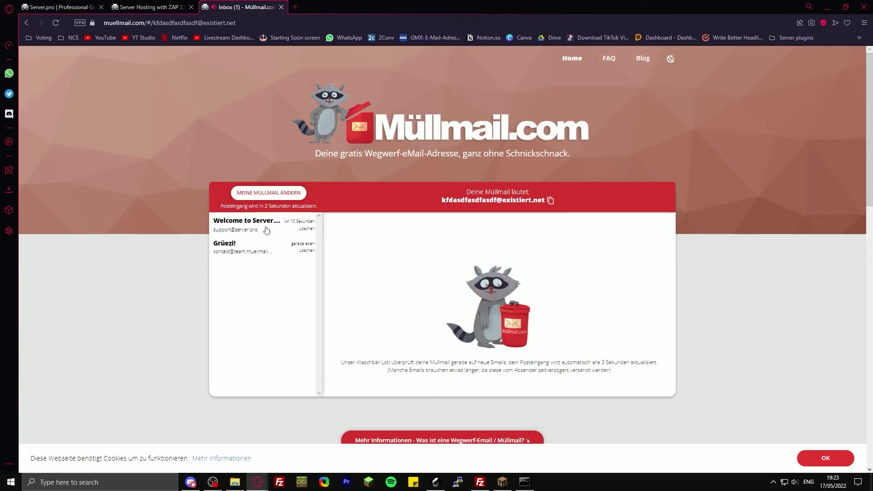
click(267, 230)
scroll(610, 335, down, 5)
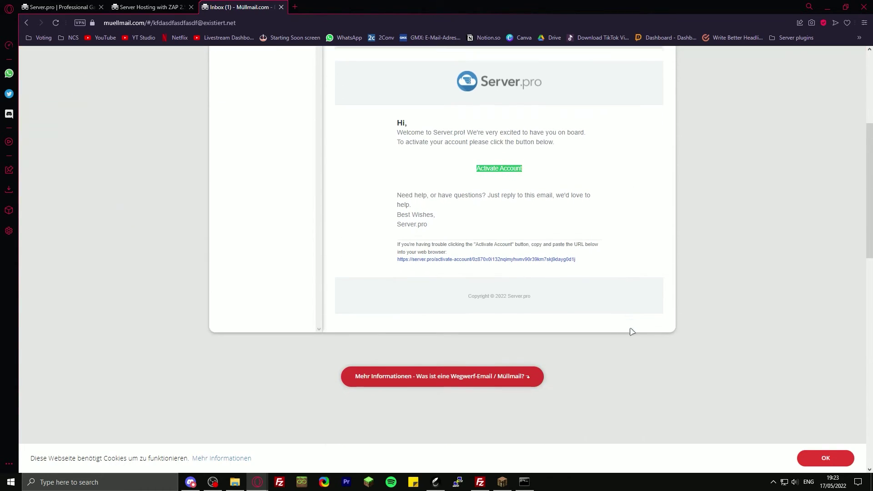
click(501, 170)
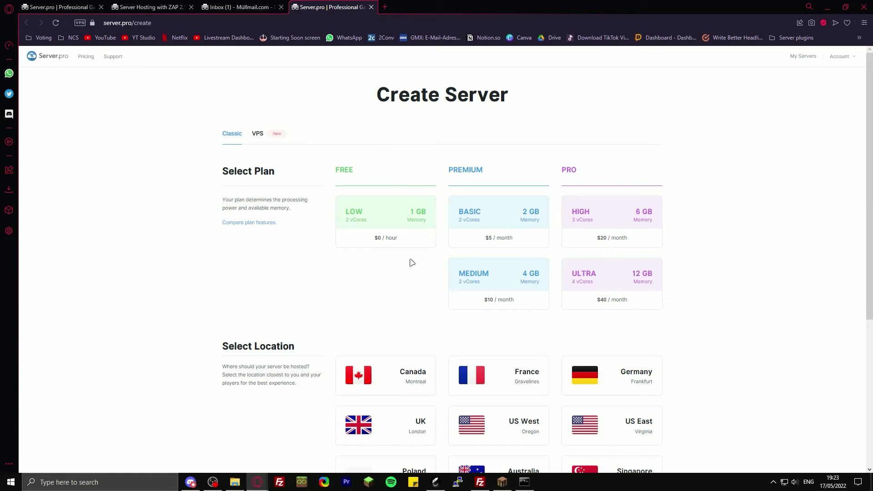
- Select the FREE LOW 1 GB plan and the France server location
click(347, 205)
scroll(356, 164, down, 3)
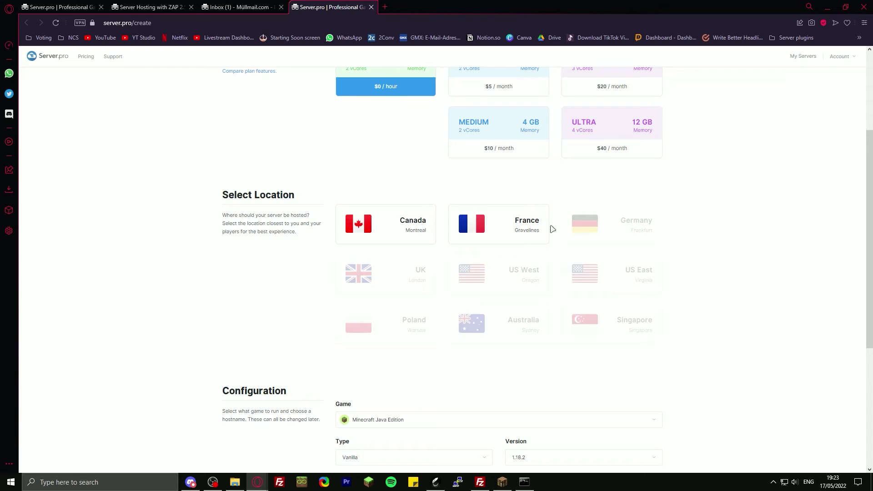
click(523, 230)
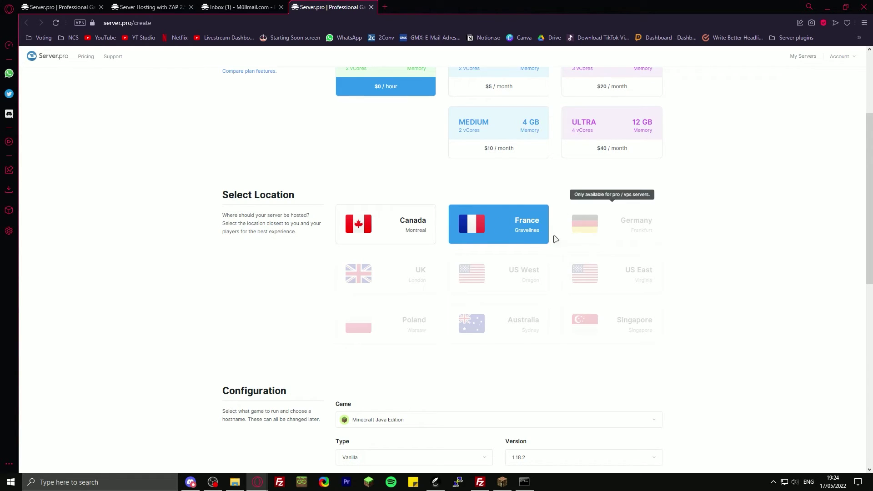
- Keep Minecraft Java Edition as the game and set the server type to Purpur
scroll(447, 268, down, 3)
scroll(447, 268, down, 3)
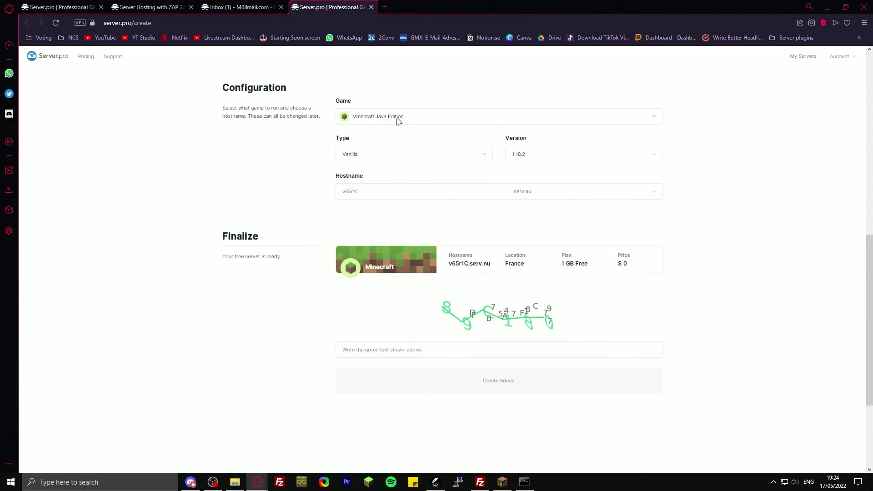
click(403, 119)
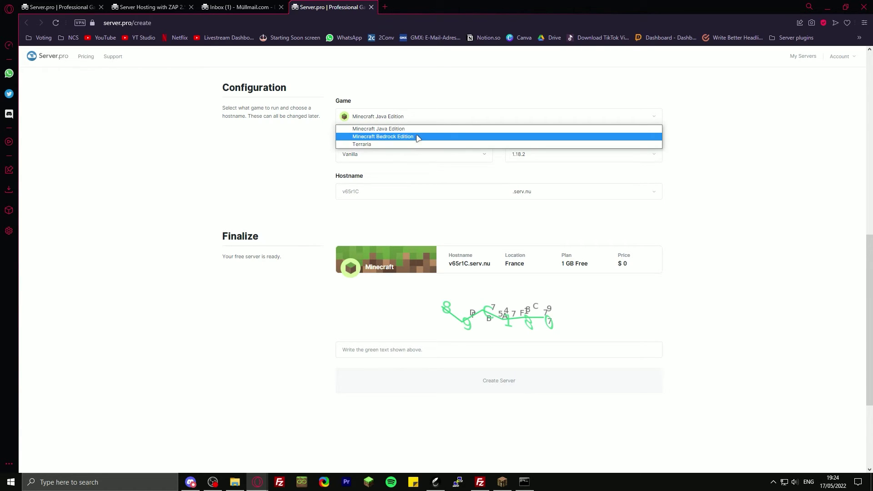
click(419, 129)
click(387, 158)
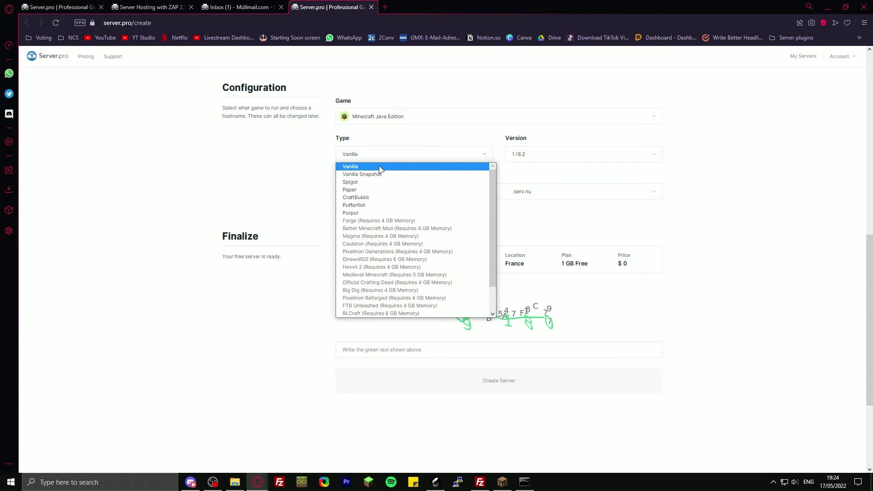
click(377, 213)
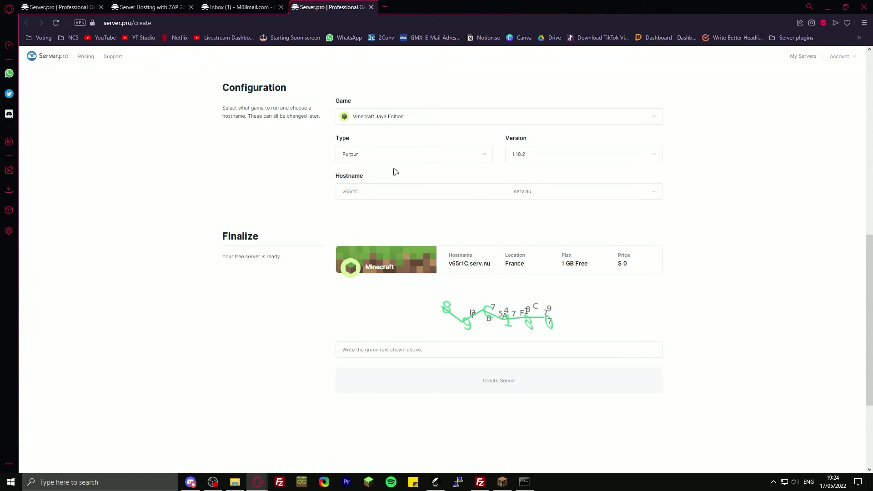
click(553, 152)
click(550, 157)
click(550, 157)
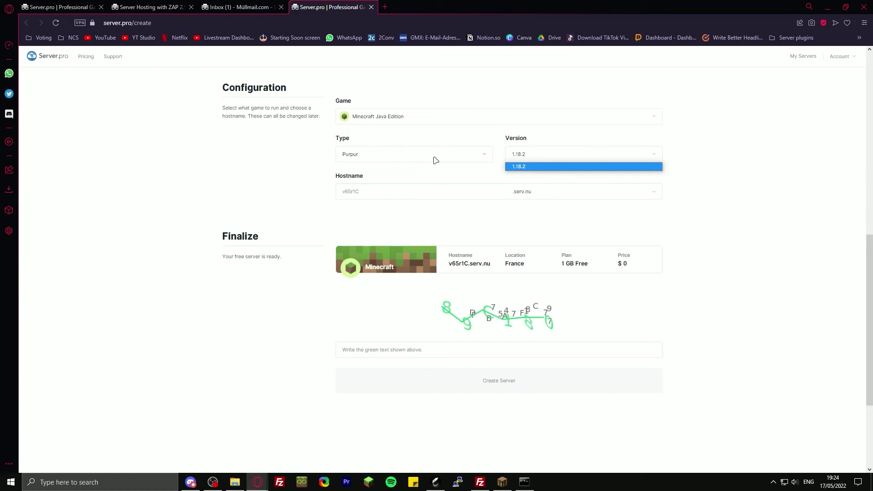
click(433, 156)
click(409, 170)
- Choose version 1.18.2, enter the hostname and captcha, and create the server
click(569, 156)
scroll(591, 253, down, 6)
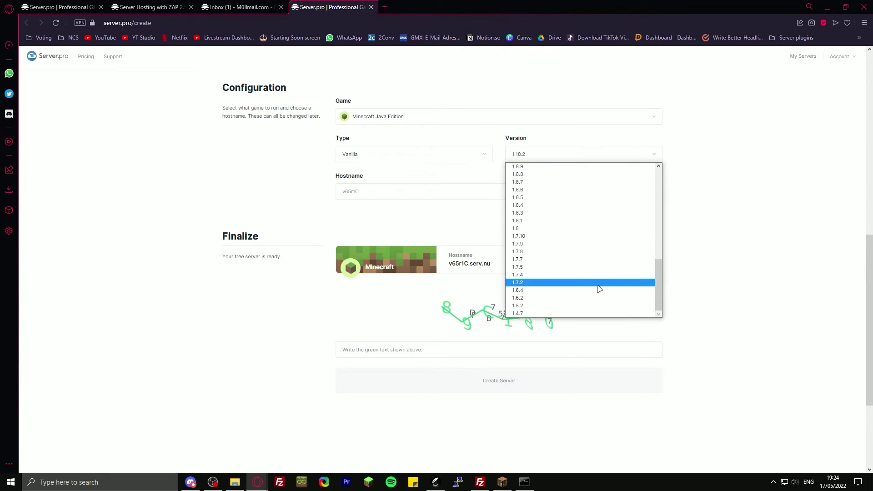
scroll(601, 284, up, 6)
text(asdfasdfasdfasdf)
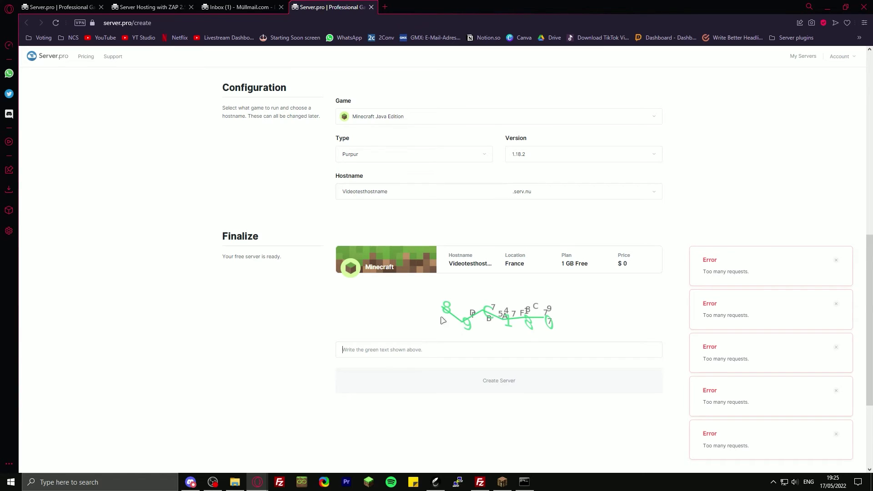
scroll(343, 257, down, 2)
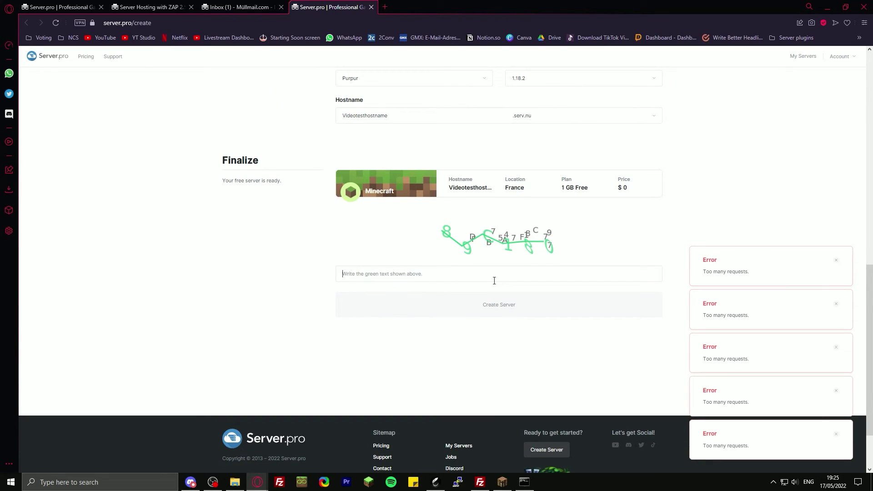
text(89C180)
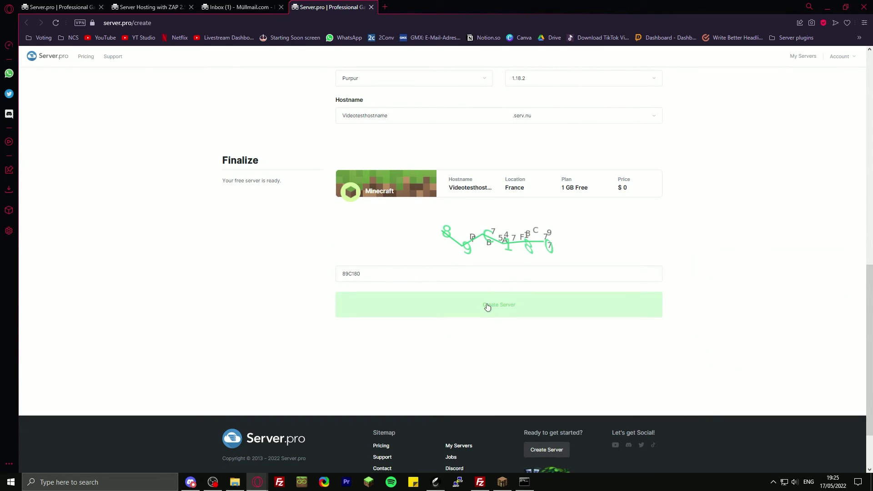
click(487, 308)
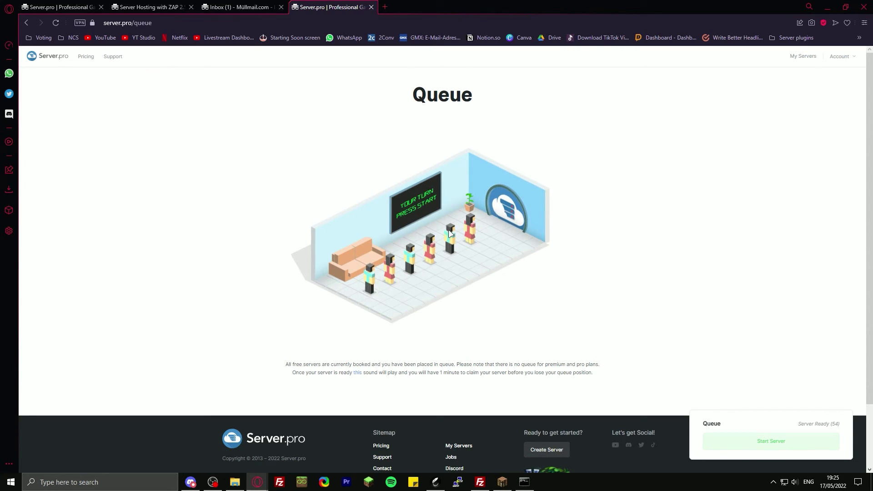
- Claim the queued server with Start Server once it is ready
click(770, 442)
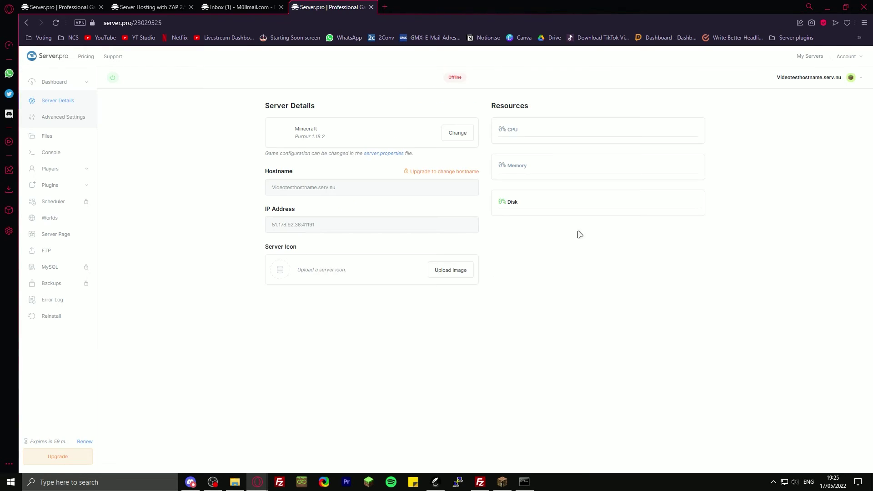
- Power on the server, select its IP address, and open the plugin catalogue
click(113, 77)
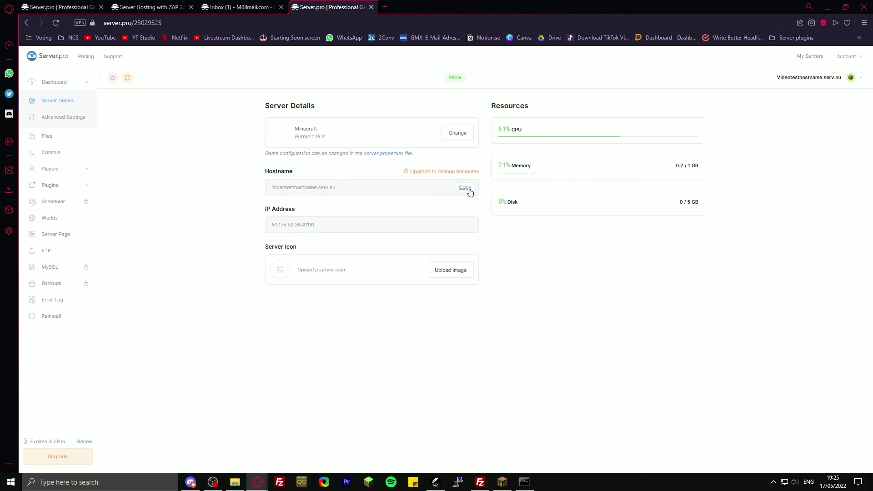
drag(272, 225, 341, 237)
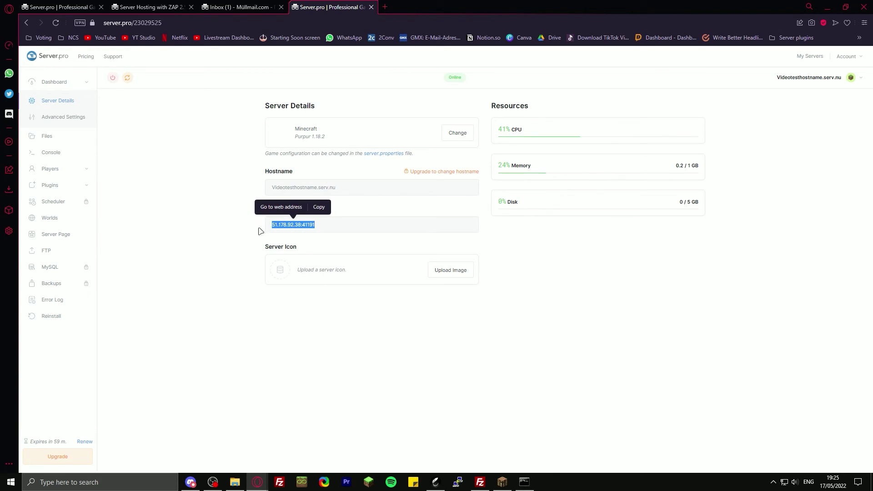
click(245, 267)
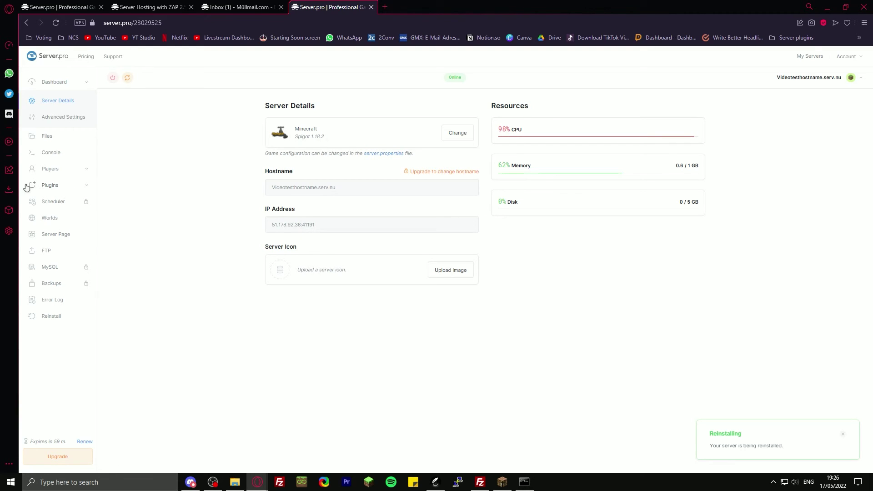
click(50, 187)
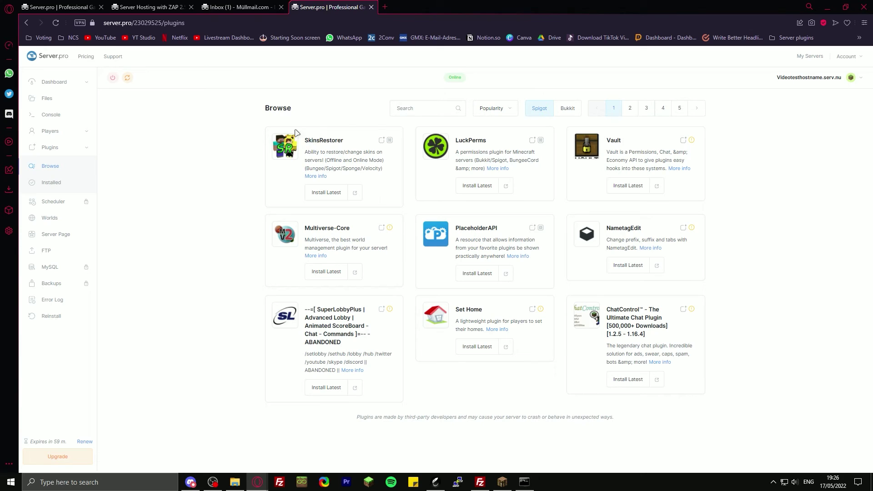
- Look over the SkinsRestorer, LuckPerms and Multiverse-Core plugin listings
drag(334, 139, 304, 140)
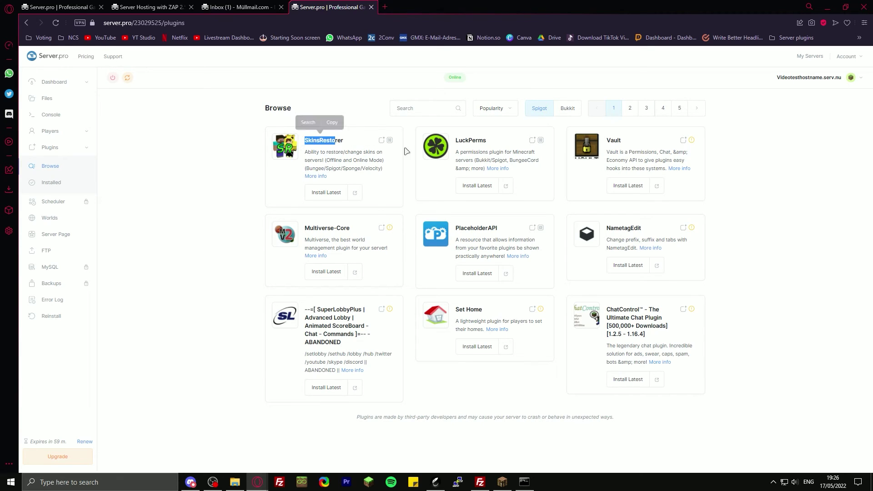
double_click(460, 139)
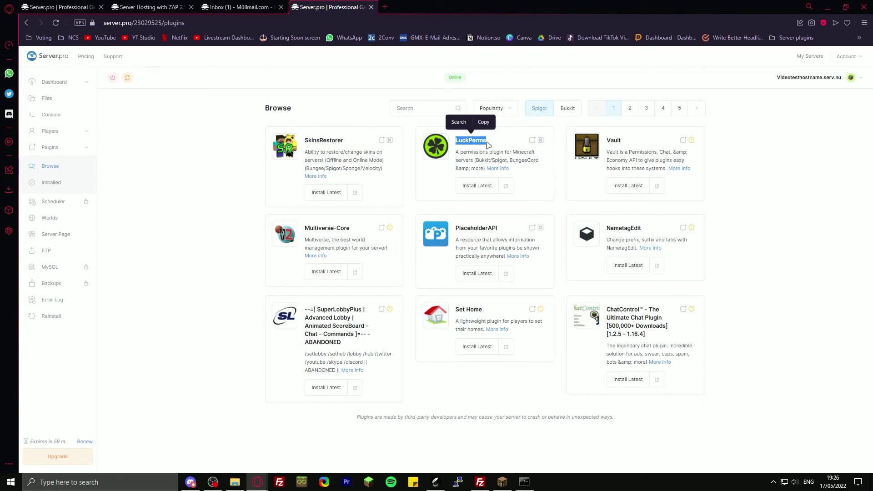
click(468, 143)
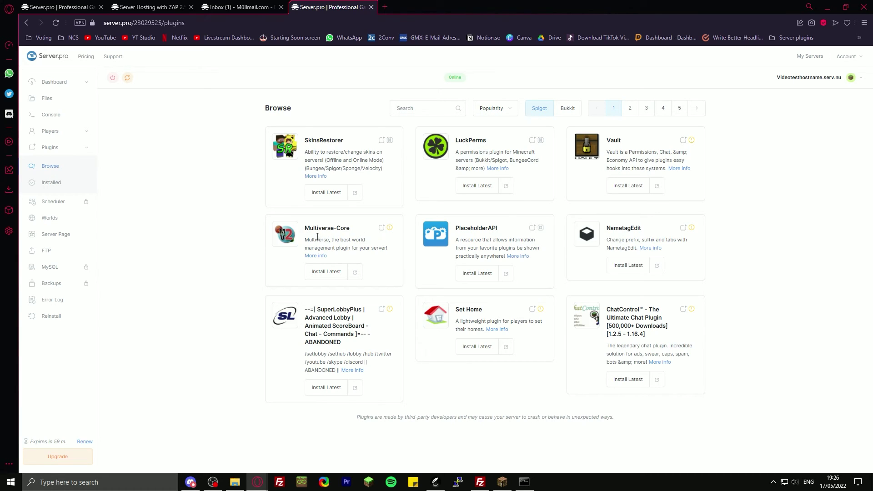
drag(304, 228, 355, 230)
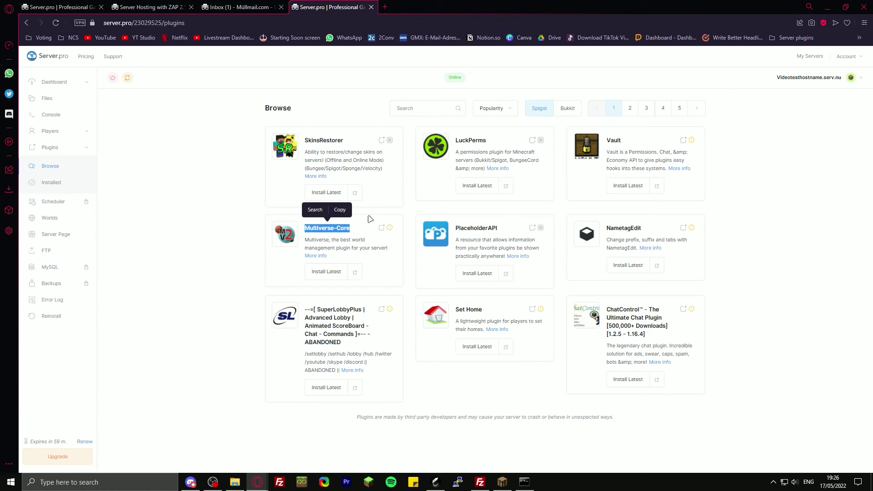
- Search 'tab', install TAB [1.5.x - 1.17] (free version), and view the FTP details
click(418, 109)
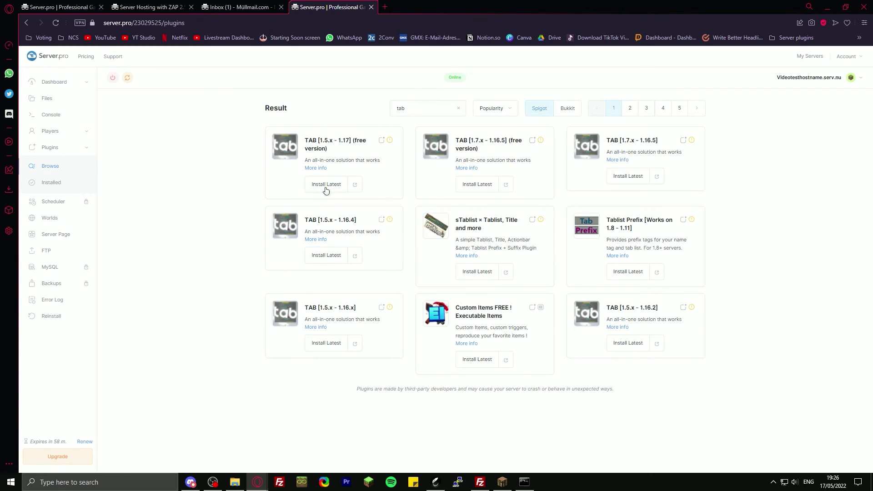
click(332, 186)
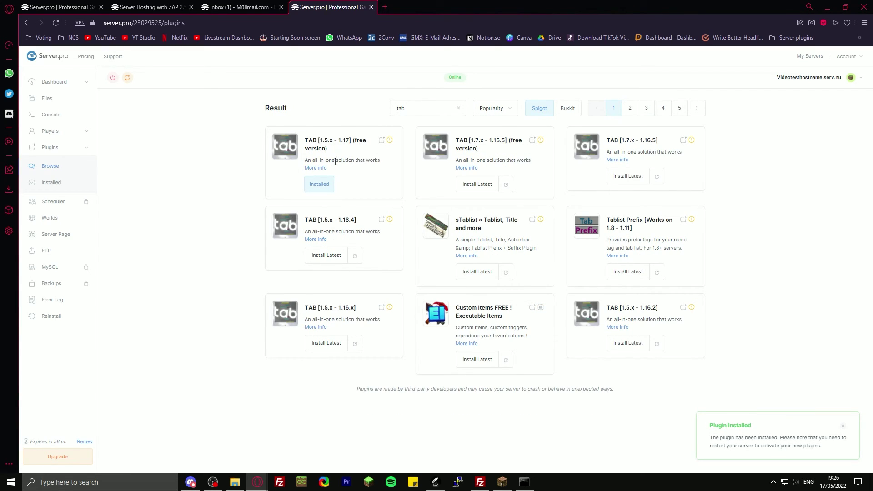
click(46, 250)
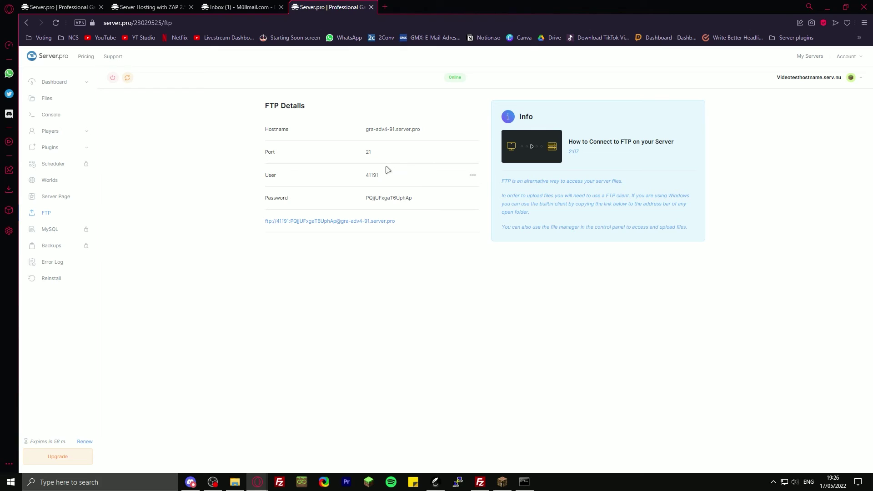
- Check the Players page, then watch the server Console log as spawn prepares
click(51, 133)
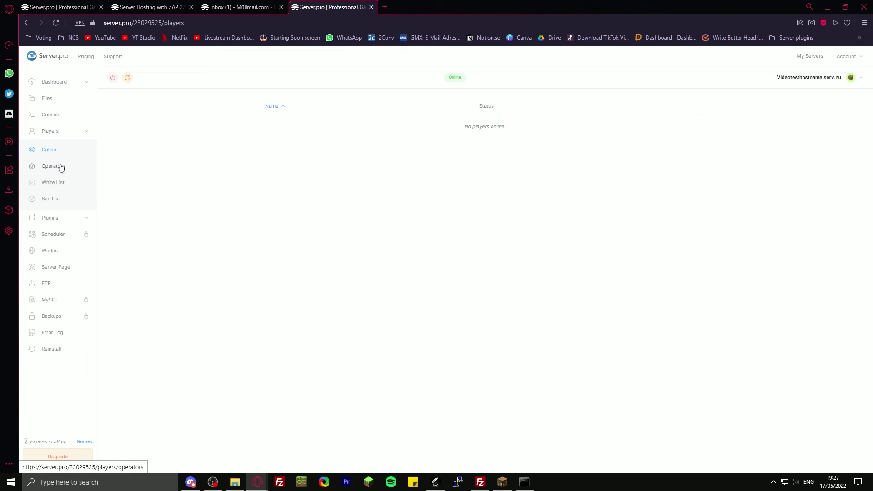
click(52, 116)
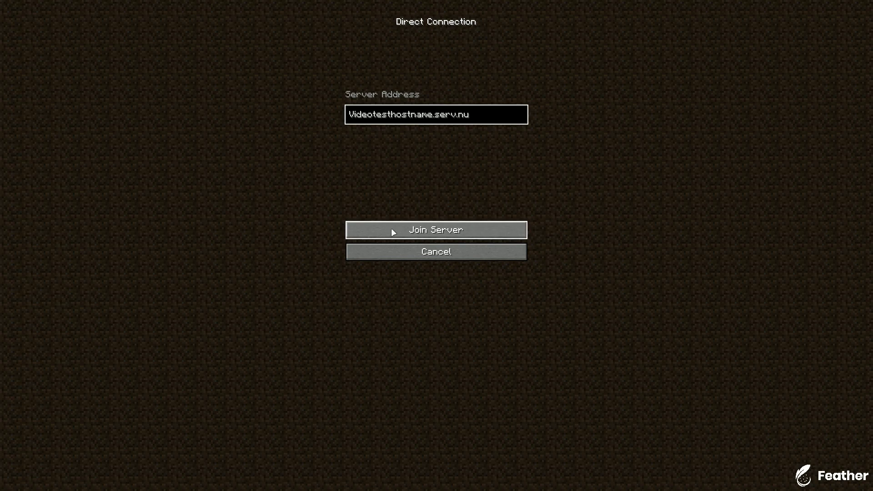
- Join the server and run along the hillside, checking the player list
click(394, 230)
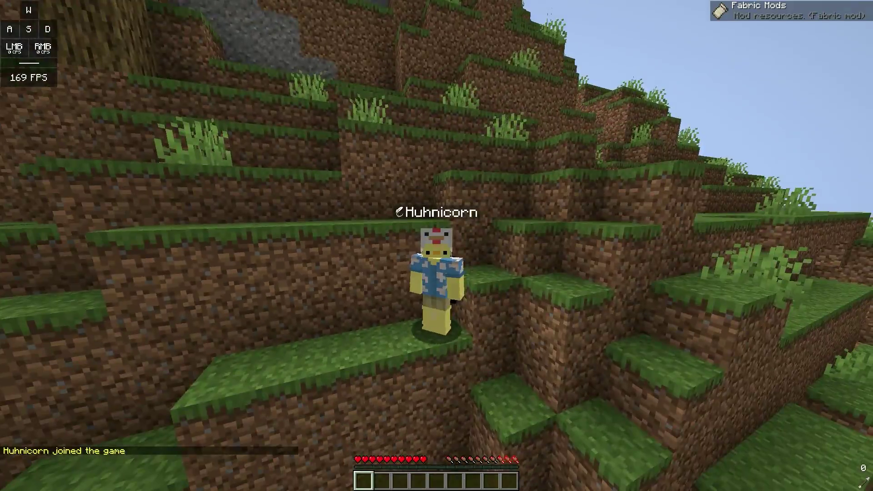
key(w)
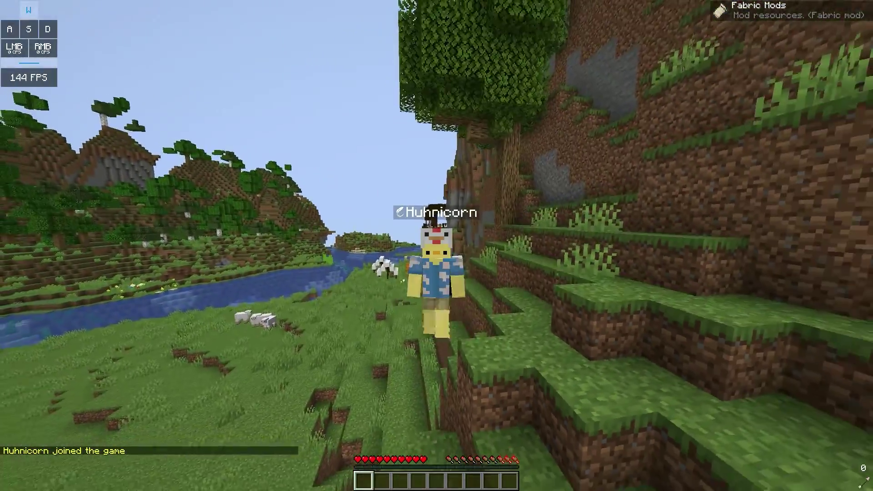
key(a)
key(F5)
key(F5)
key(a)
key(c)
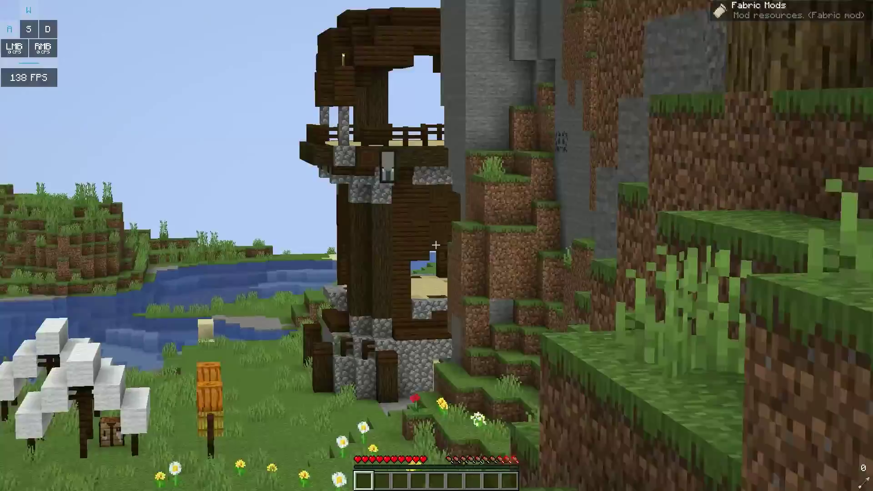
key(Tab)
key(w)
key(space)
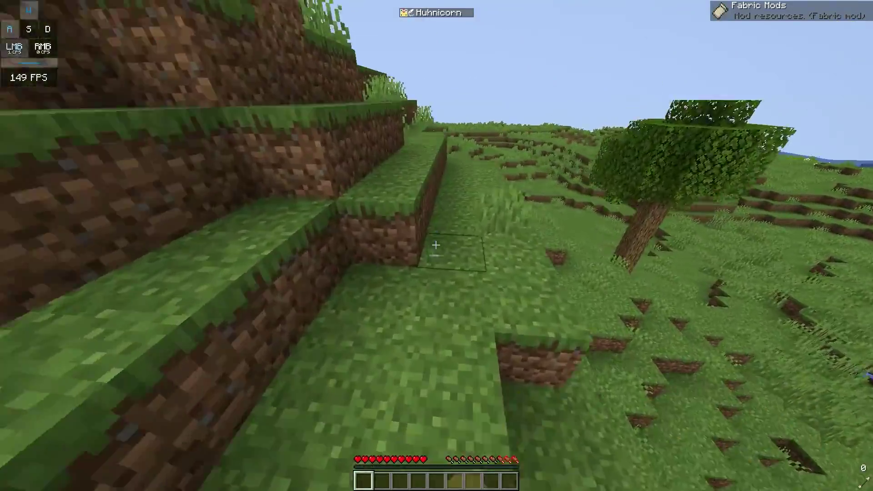
click(436, 245)
click(435, 245)
key(a)
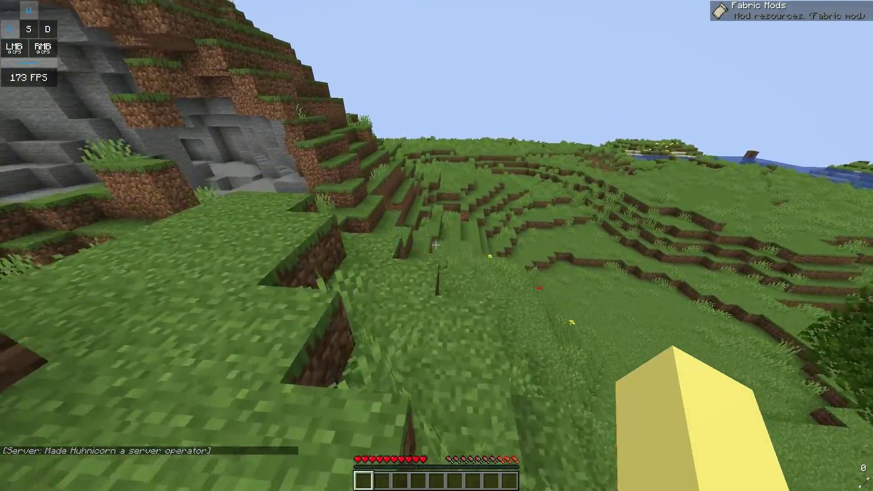
- Run /gamemode creative, then /gamemode spectator in chat
text(/gamemo)
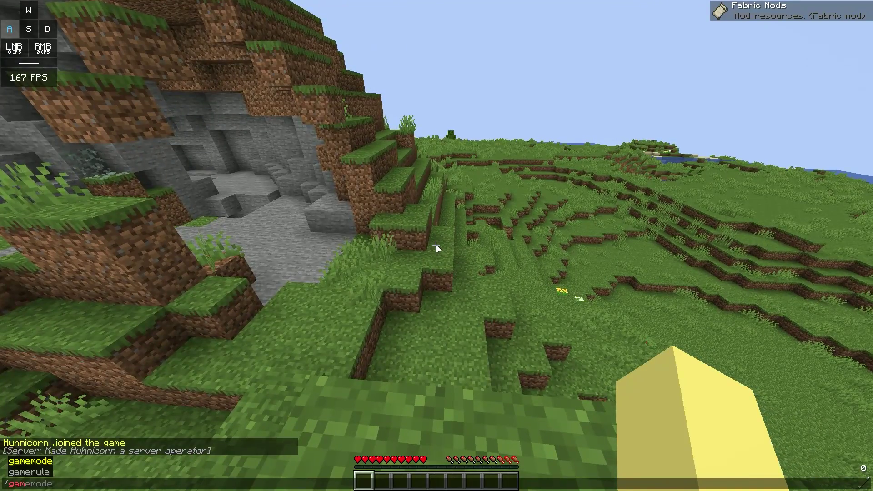
text(de creative)
key(Return)
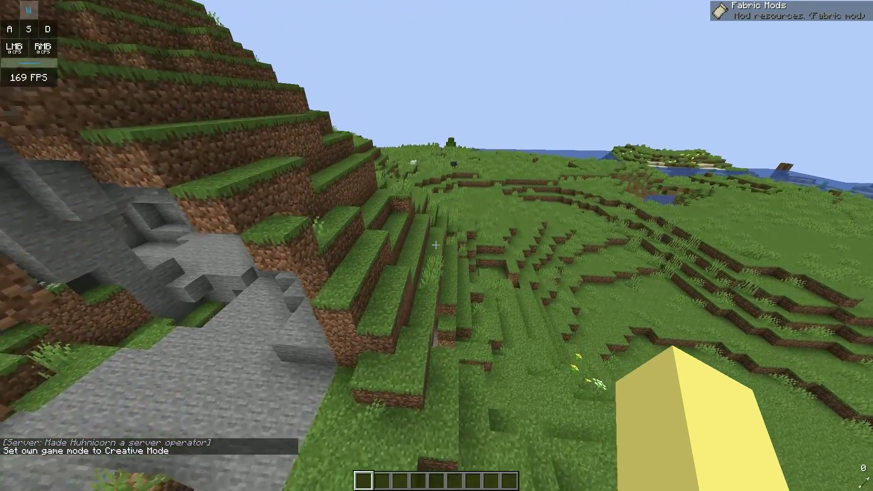
key(BackSpace)
key(BackSpace)
key(BackSpace)
key(BackSpace)
key(BackSpace)
key(BackSpace)
key(BackSpace)
key(BackSpace)
text(spectator)
key(Return)
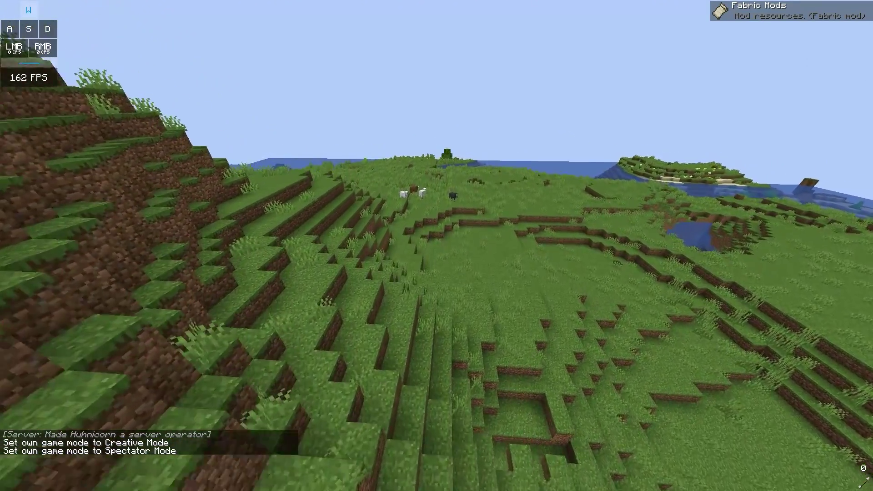
- Fly in spectator mode over the water village, mountain, river and forested islands
key(w)
key(a)
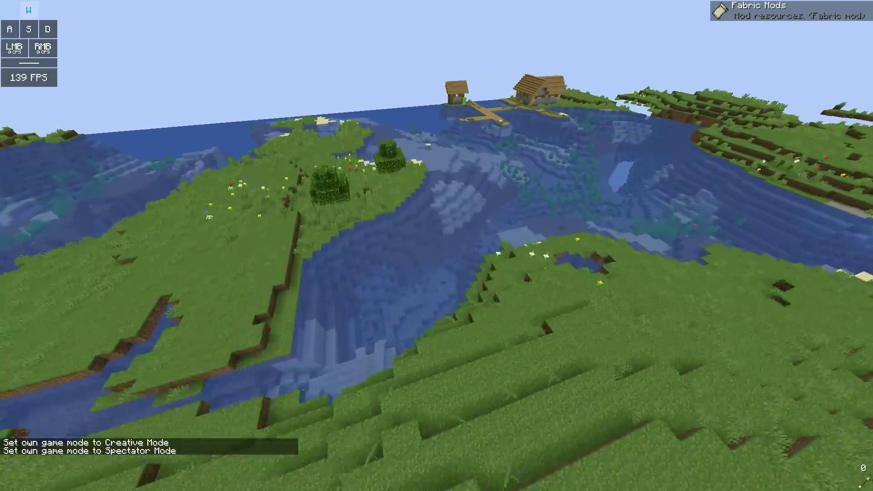
key(w)
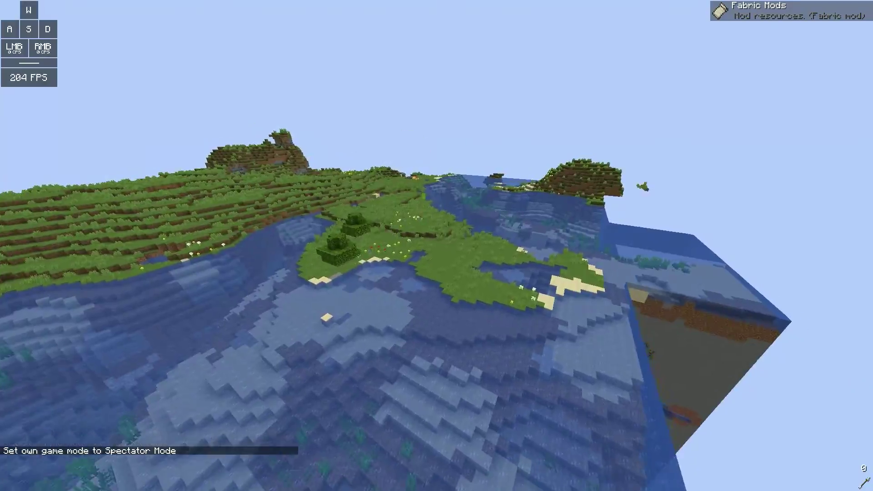
key(a)
key(space)
key(s)
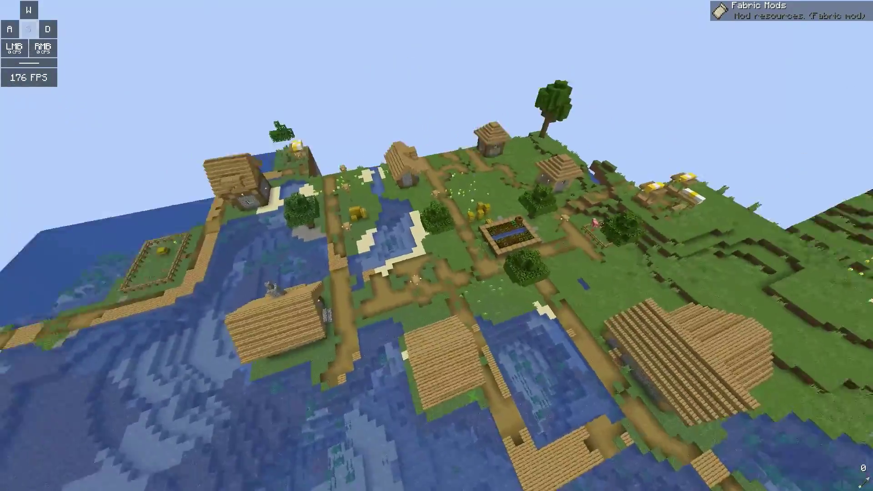
key(w)
key(w)
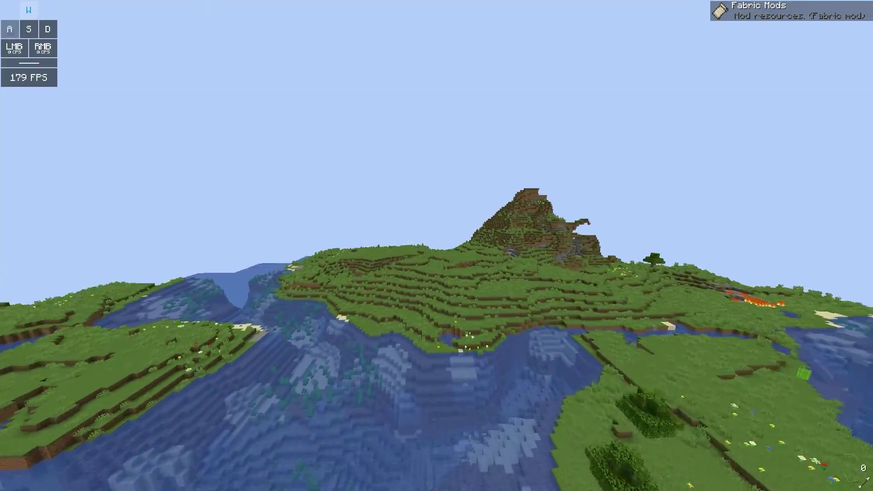
key(w)
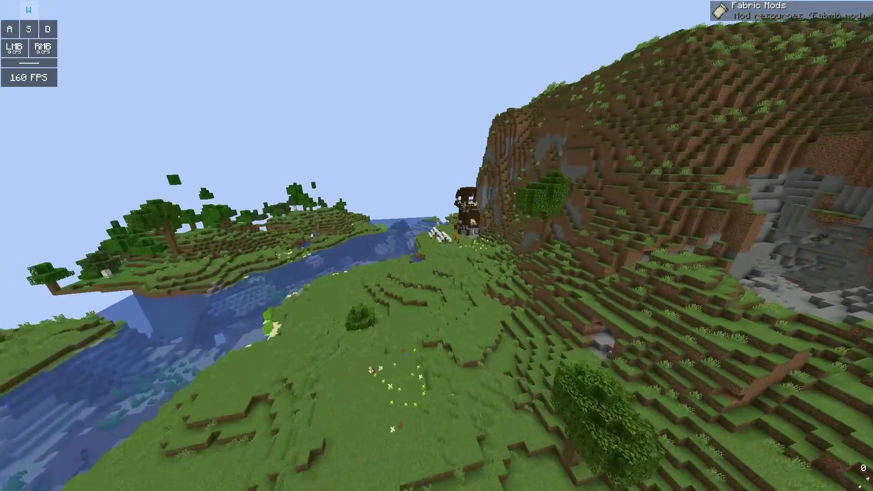
key(w)
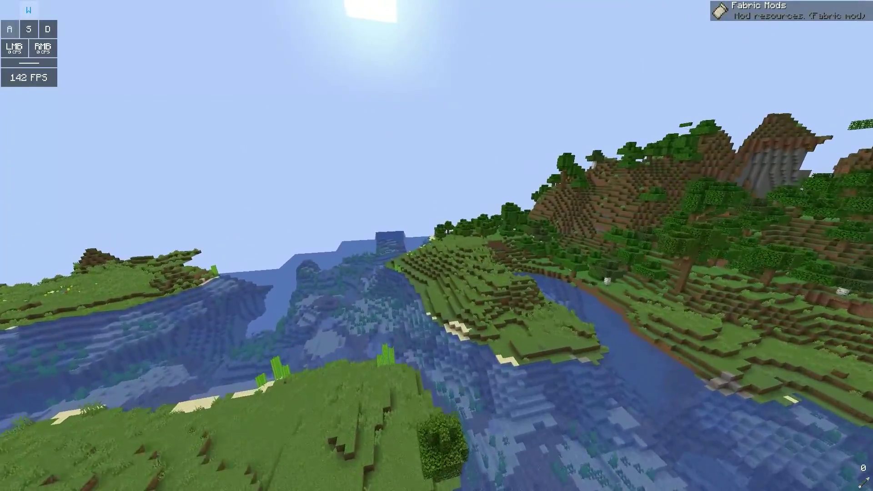
key(w)
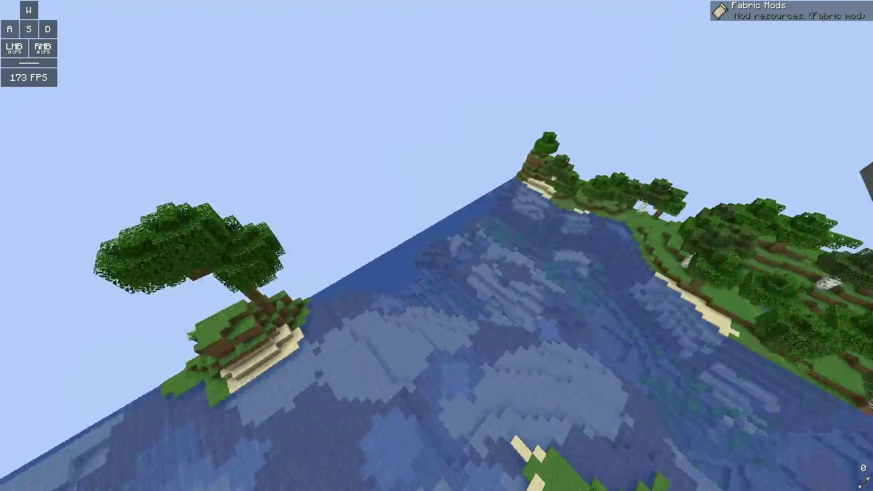
key(w)
key(w)
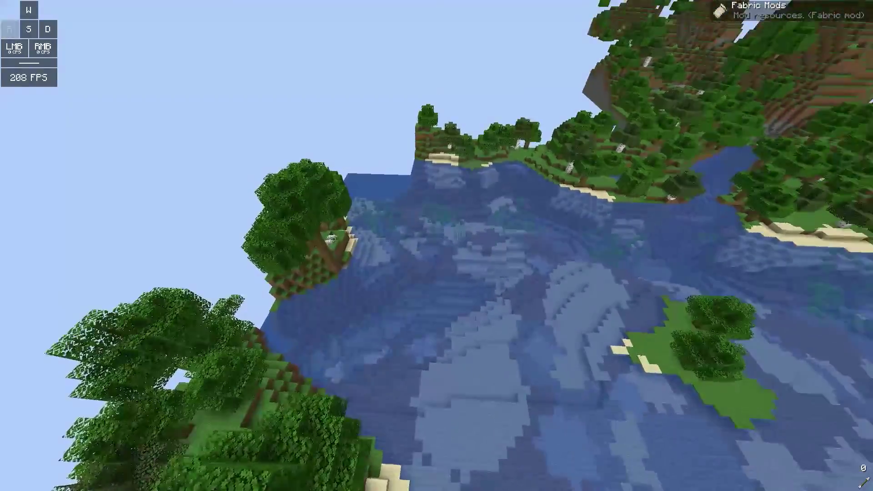
key(w)
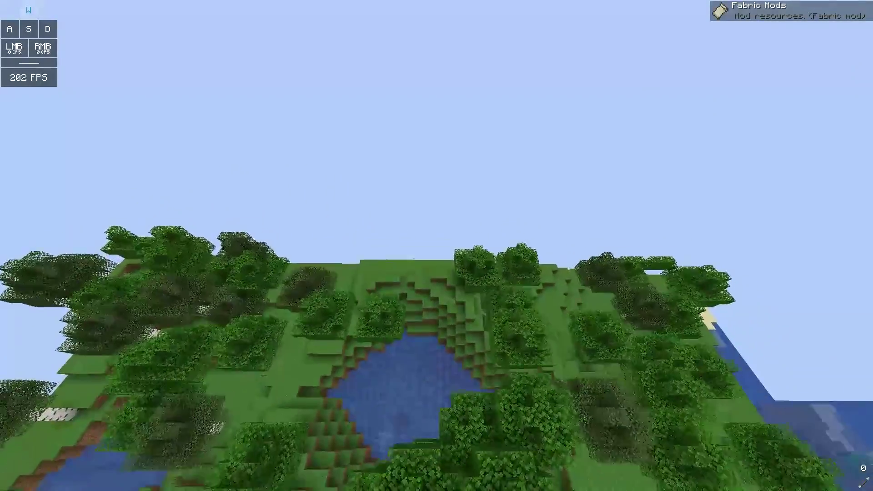
key(a)
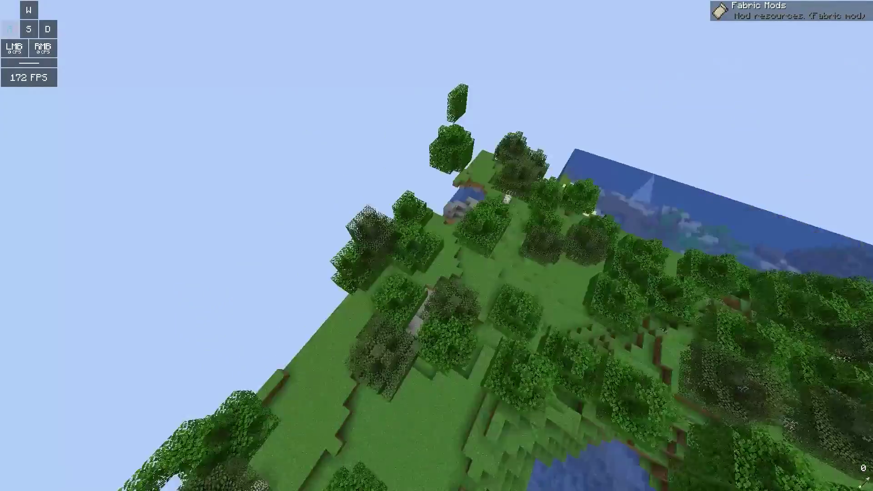
key(w)
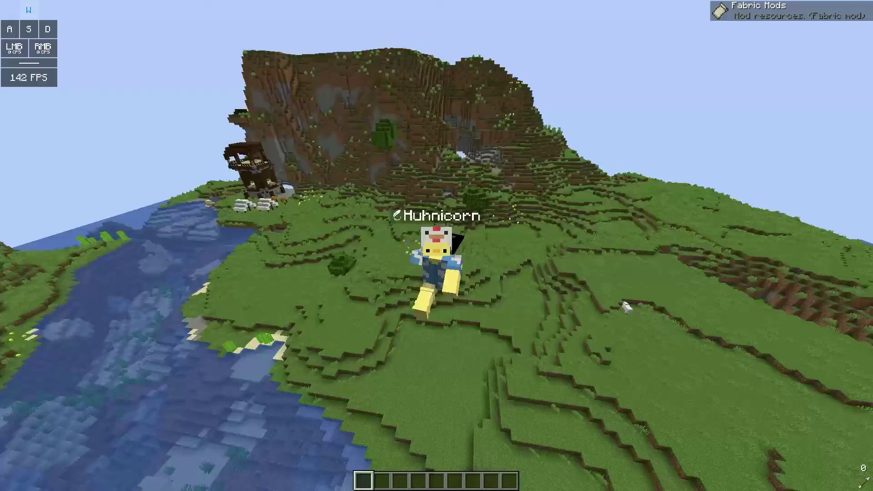
key(a)
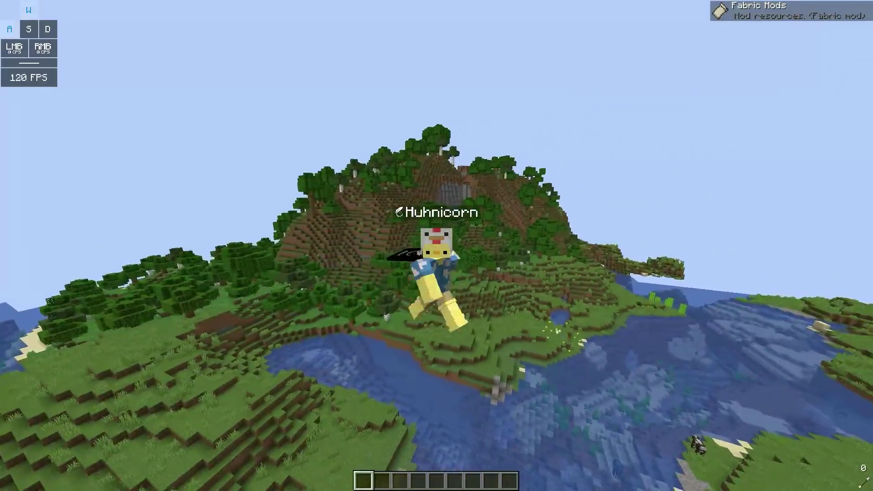